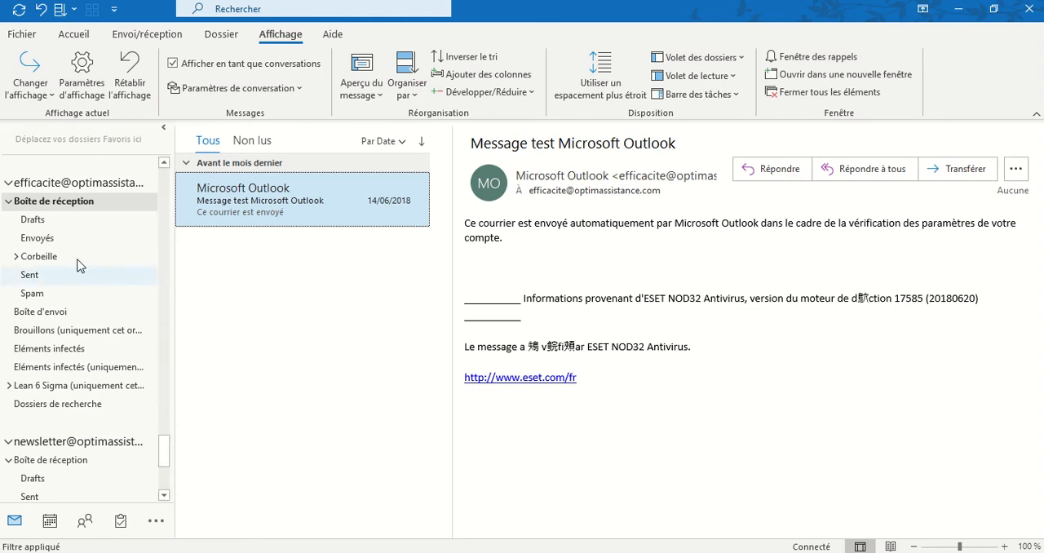
# Step: Add a conditional formatting rule named "Urgent" to the view settings of the selected account's inbox (Boîte de réception)
pyautogui.click(51, 208)
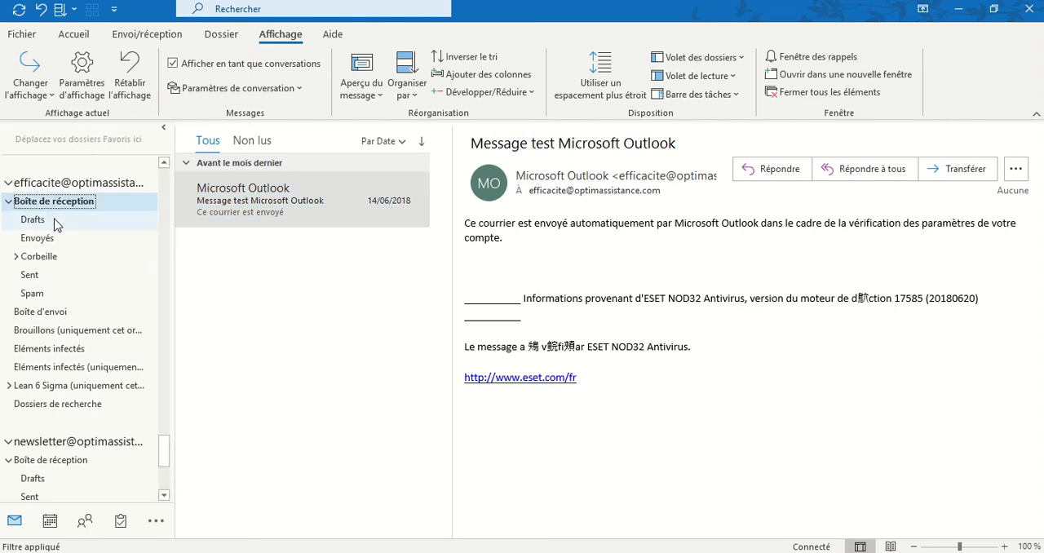
pyautogui.click(74, 35)
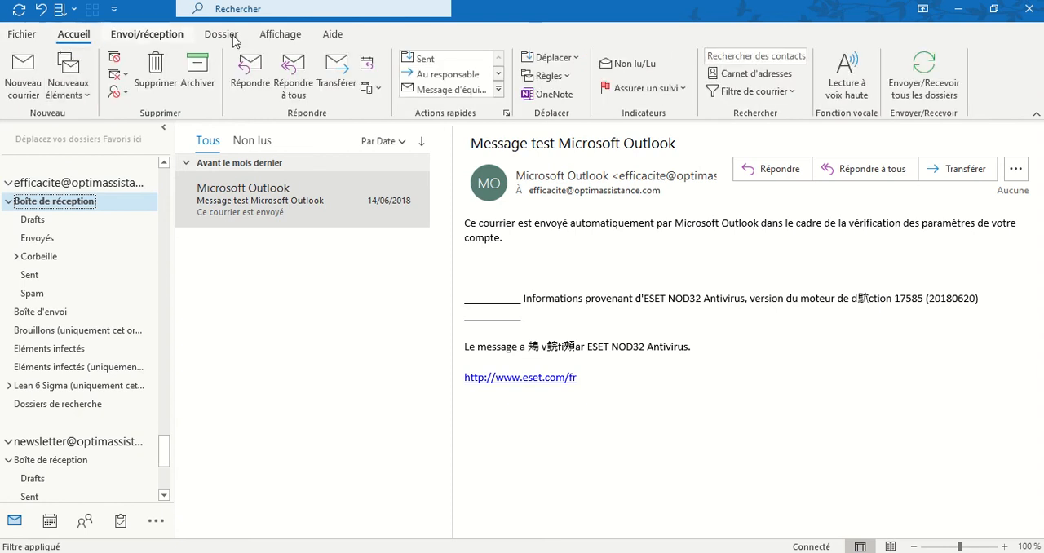
pyautogui.click(282, 35)
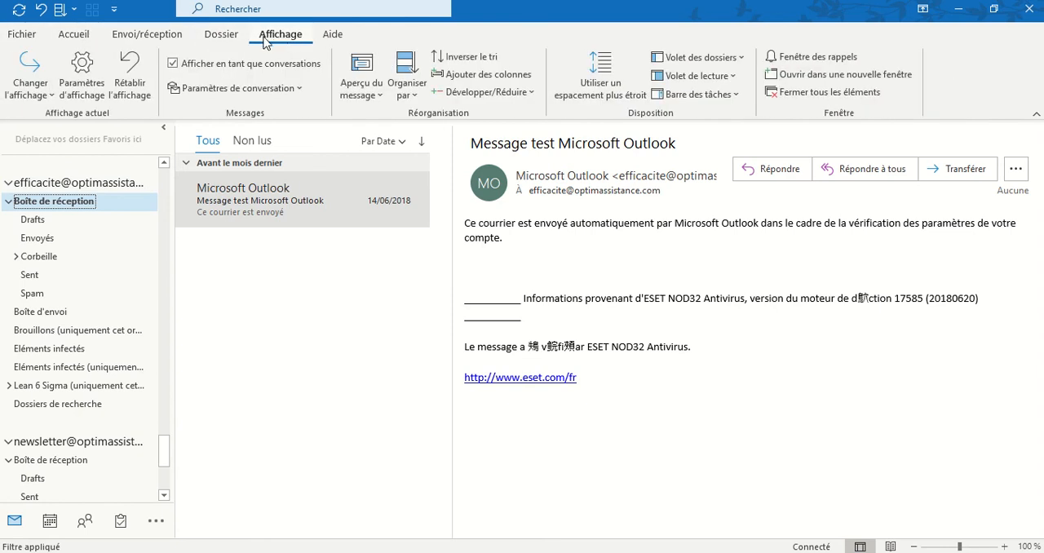
pyautogui.click(89, 95)
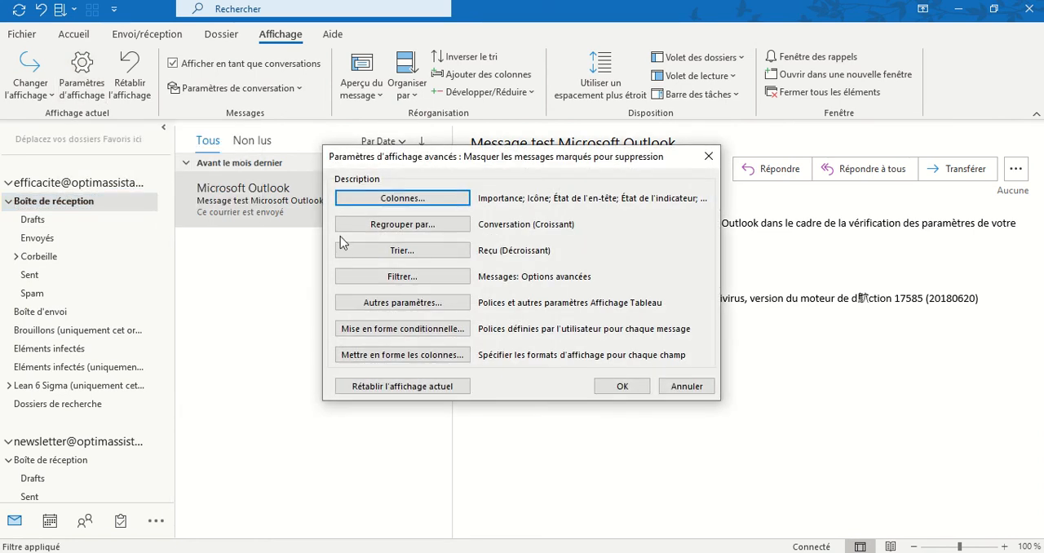
pyautogui.click(415, 334)
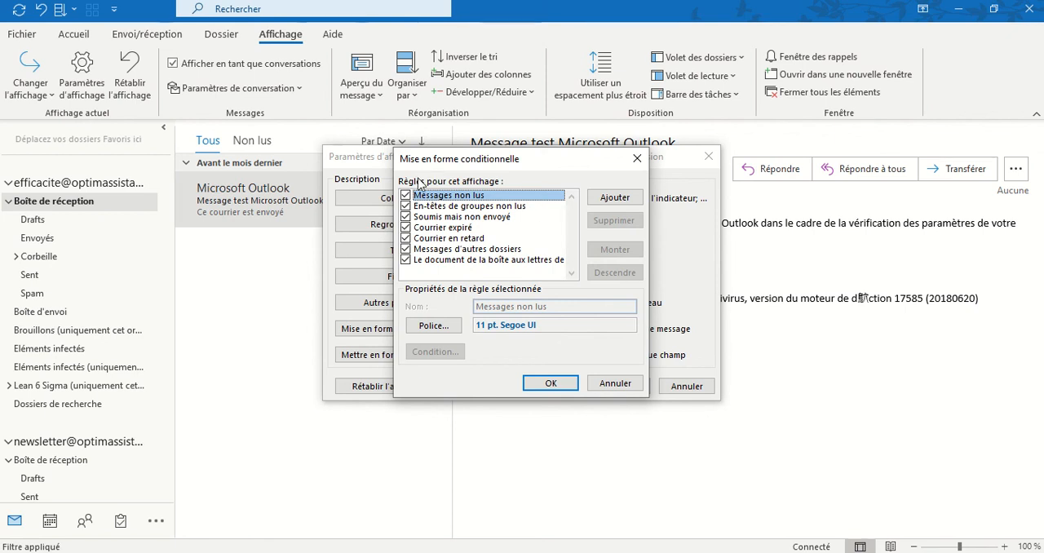
pyautogui.click(610, 199)
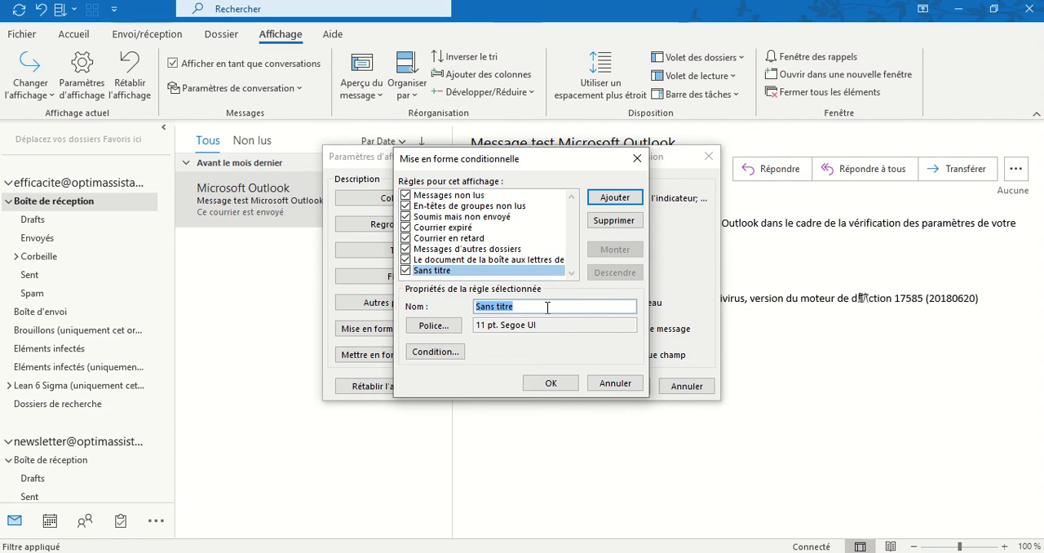
pyautogui.write('Urg')
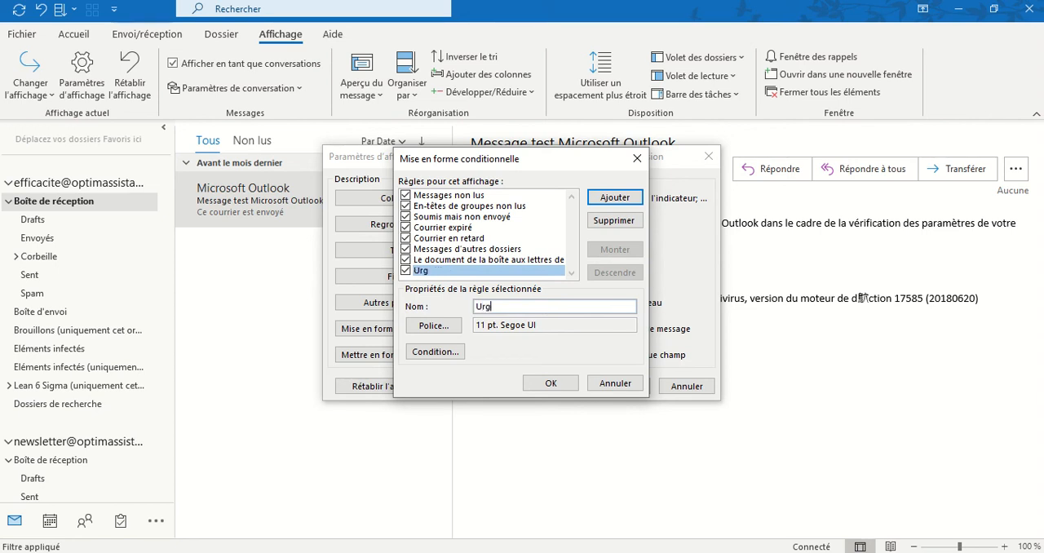
pyautogui.write('ent')
# Step: Set the Urgent rule's font to Segoe Script with style Gras, size Grand and colour Rouge
pyautogui.click(434, 326)
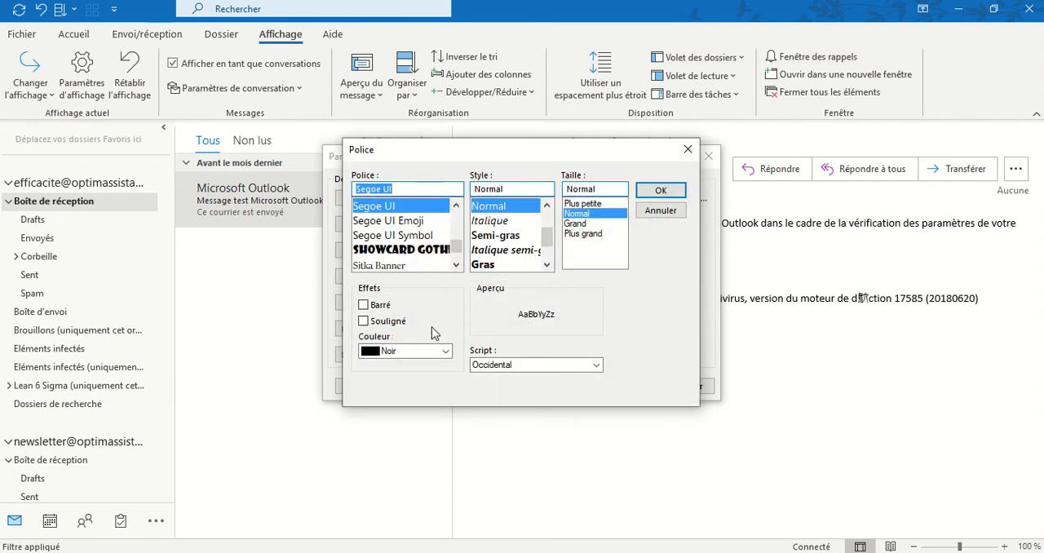
pyautogui.click(457, 265)
pyautogui.click(456, 265)
pyautogui.click(456, 205)
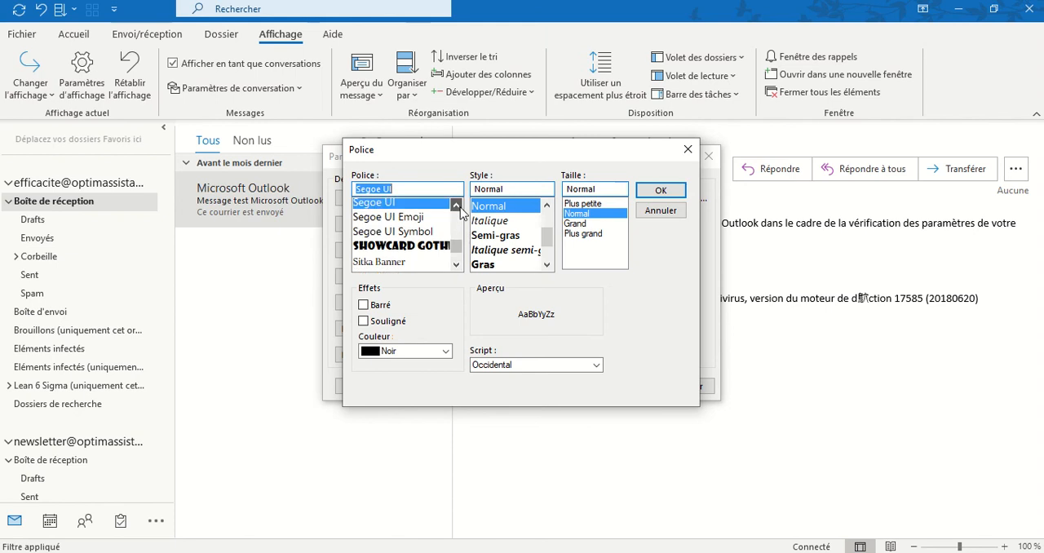
pyautogui.click(456, 205)
pyautogui.click(456, 205)
pyautogui.click(456, 205)
pyautogui.click(456, 204)
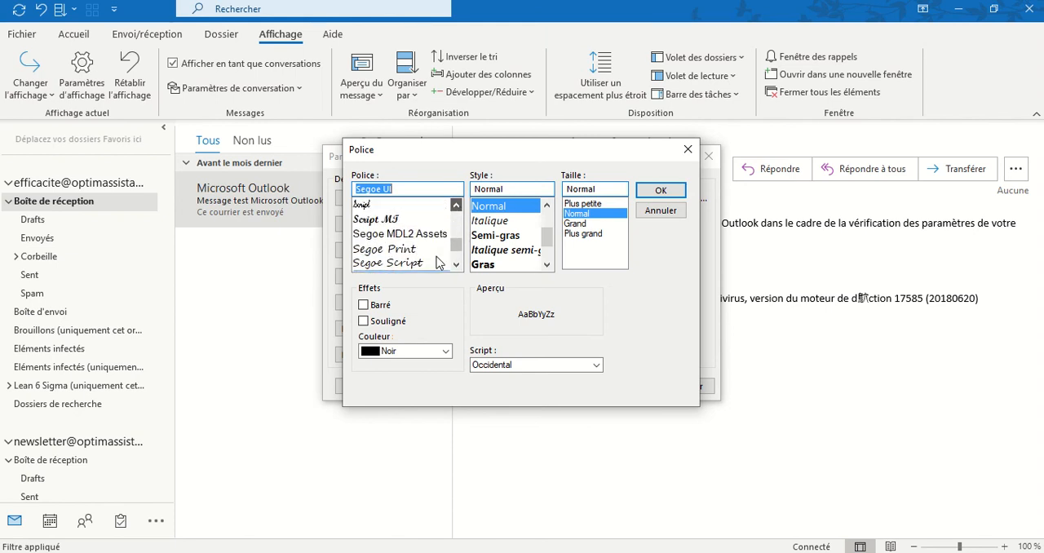
pyautogui.click(456, 205)
pyautogui.scroll(-2, 424, 252)
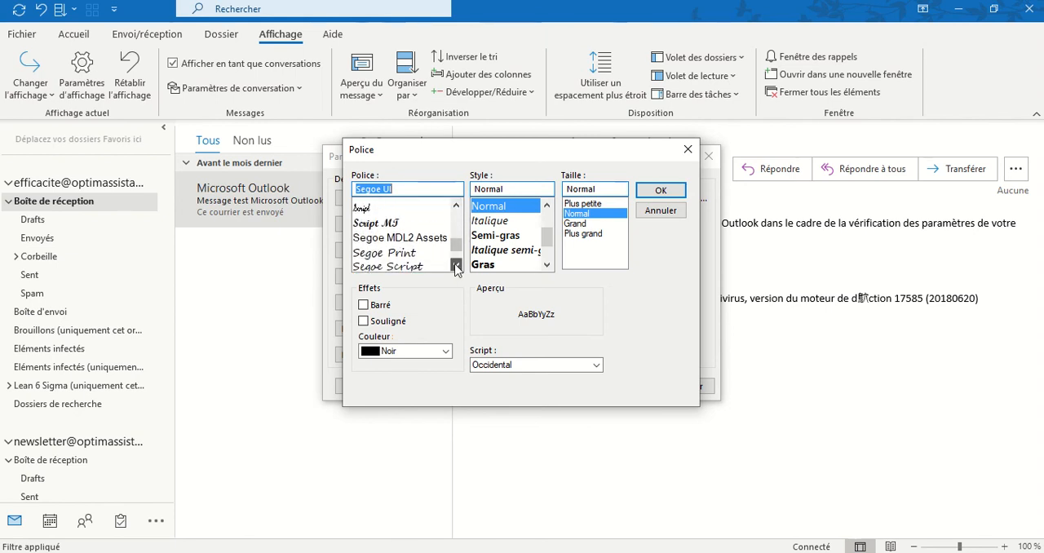
pyautogui.click(423, 249)
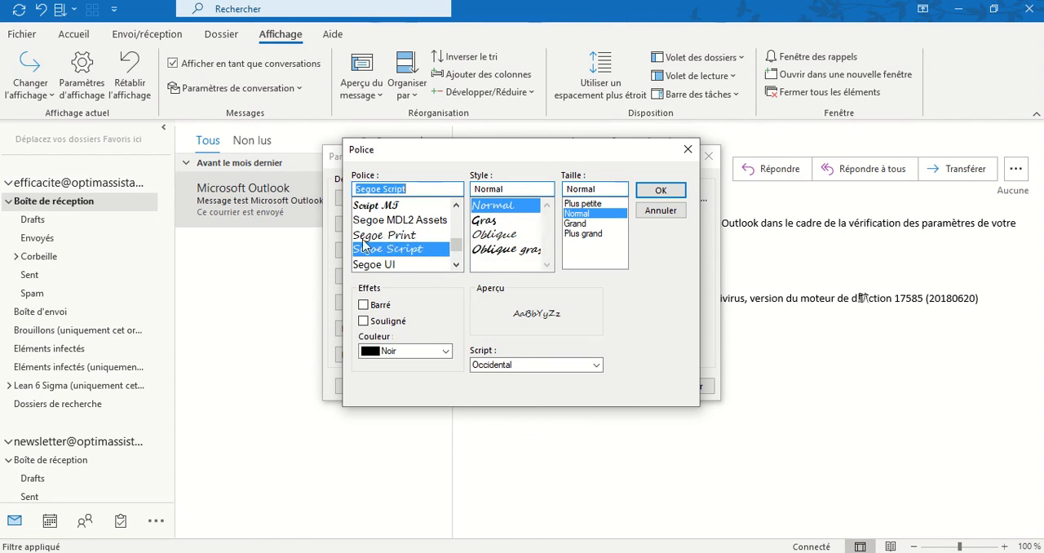
pyautogui.click(483, 222)
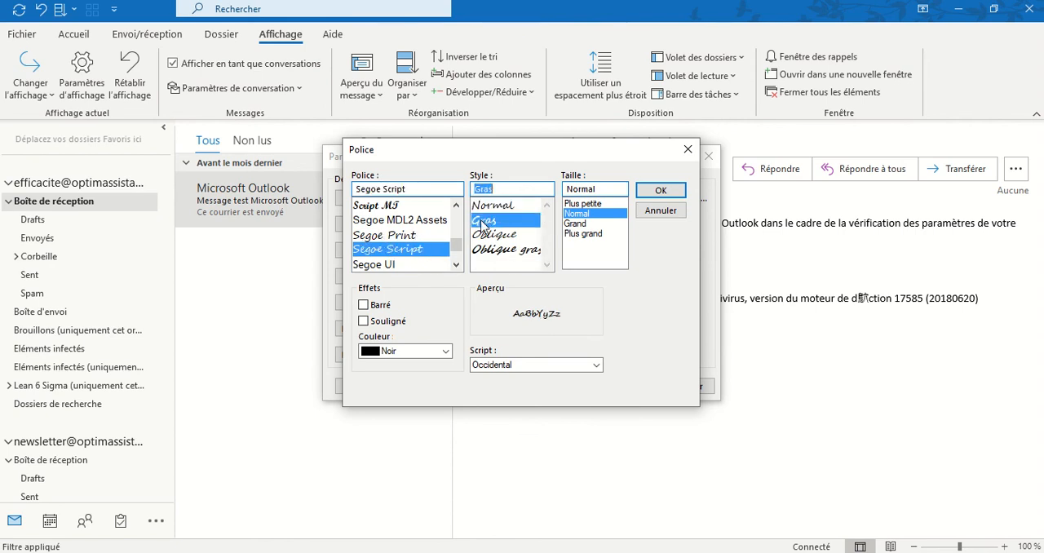
pyautogui.click(583, 226)
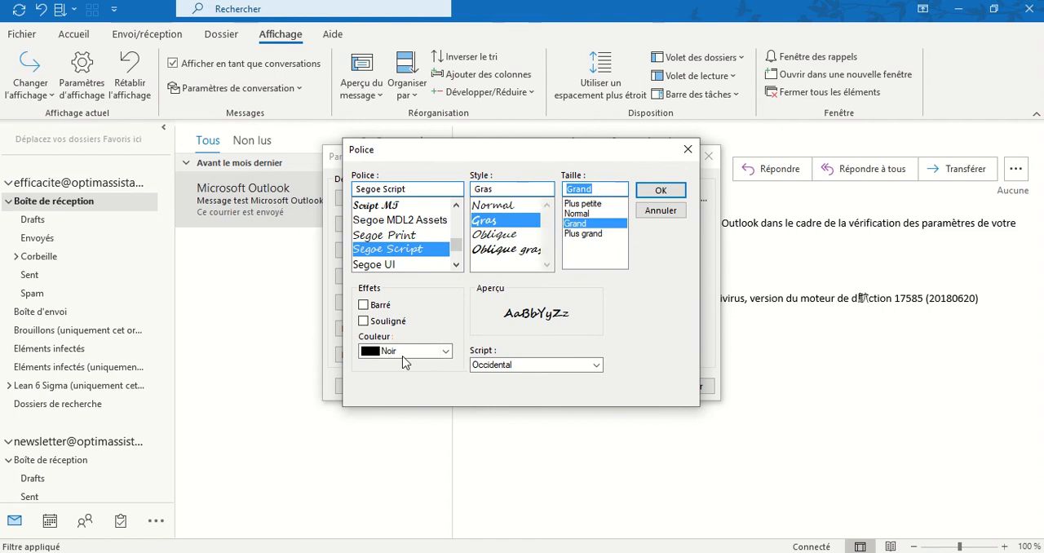
pyautogui.click(433, 353)
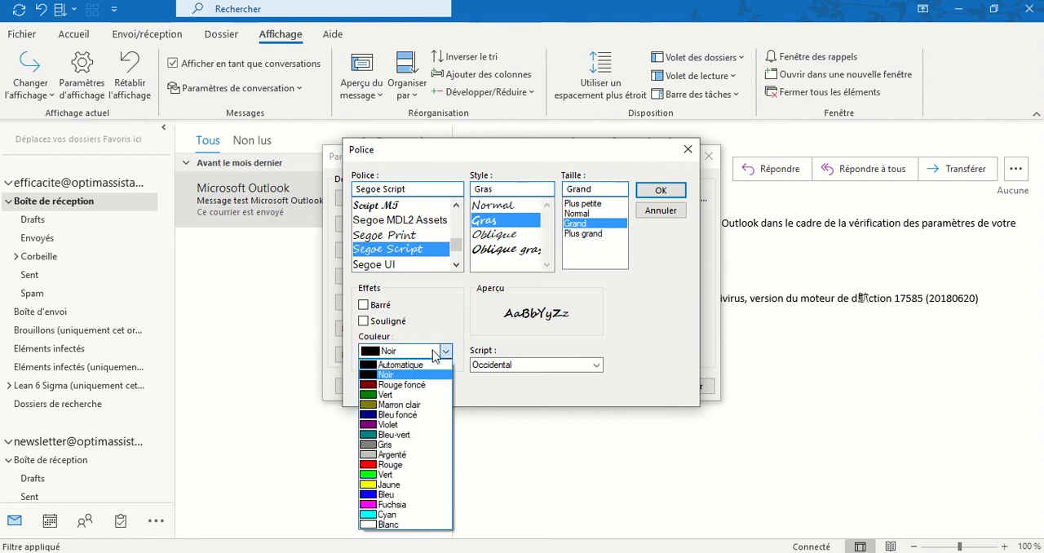
pyautogui.click(421, 465)
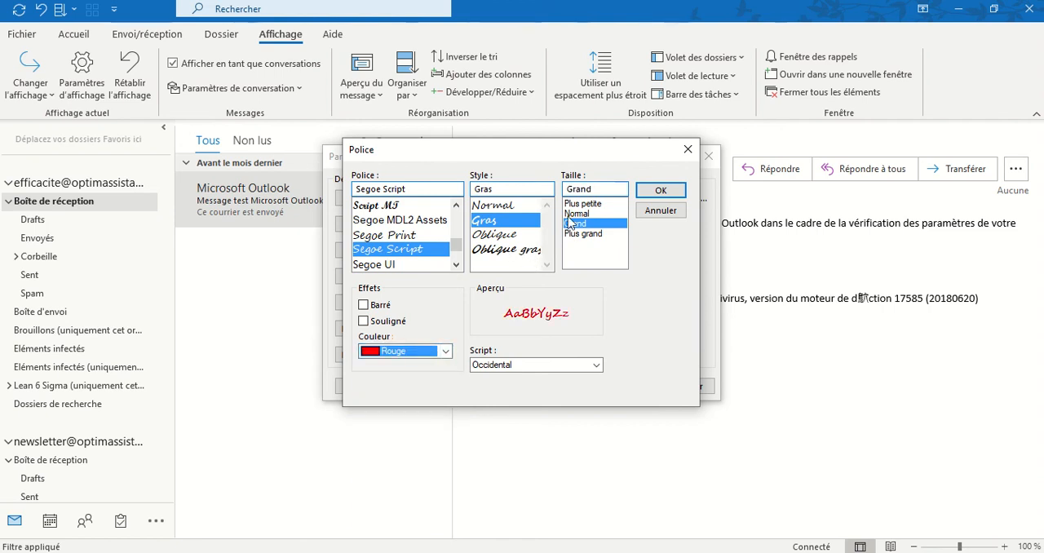
pyautogui.click(659, 190)
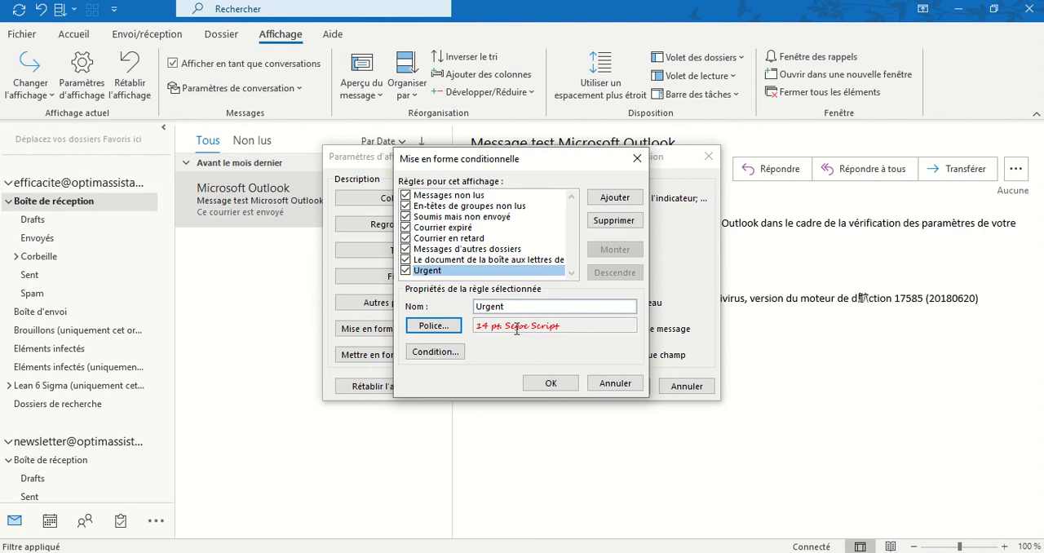
# Step: Open the Urgent rule's condition and examine its message criteria, date options and advanced field categories
pyautogui.click(451, 354)
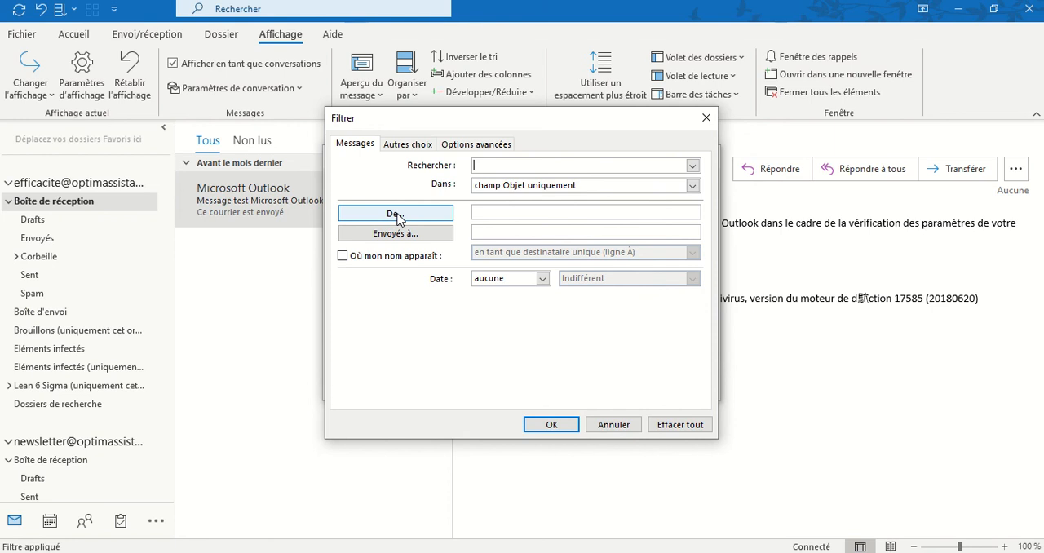
pyautogui.click(561, 212)
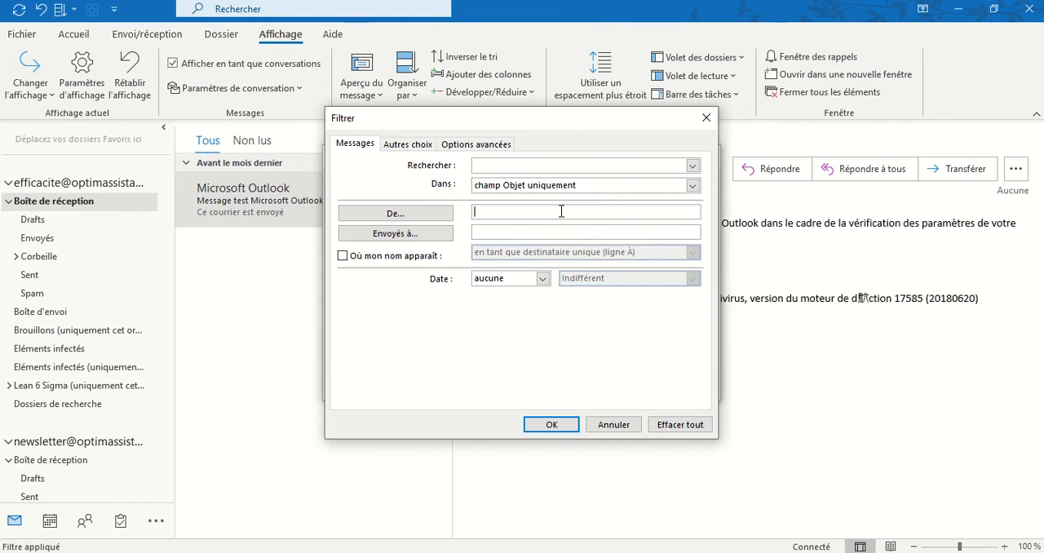
pyautogui.click(531, 233)
pyautogui.click(546, 281)
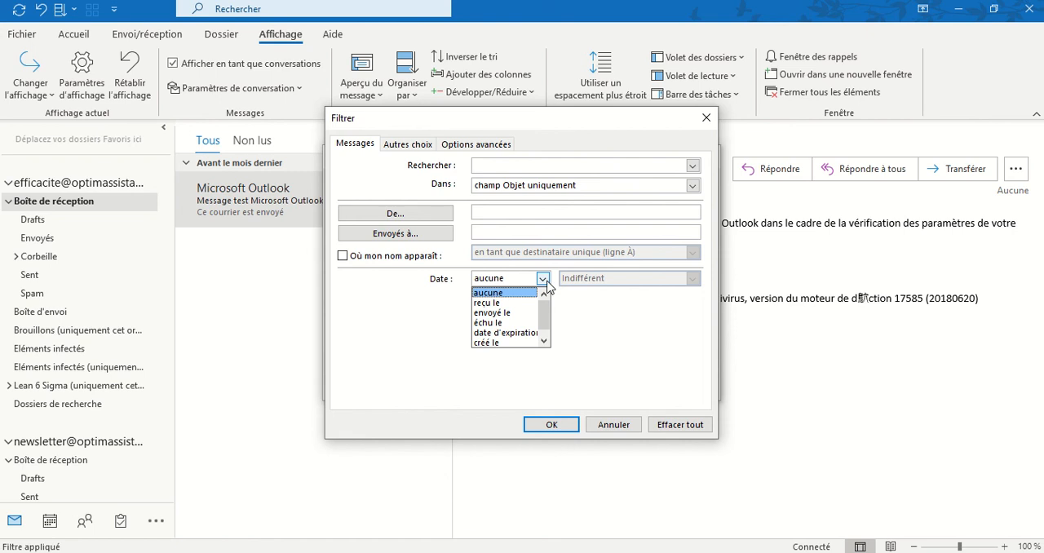
pyautogui.click(547, 279)
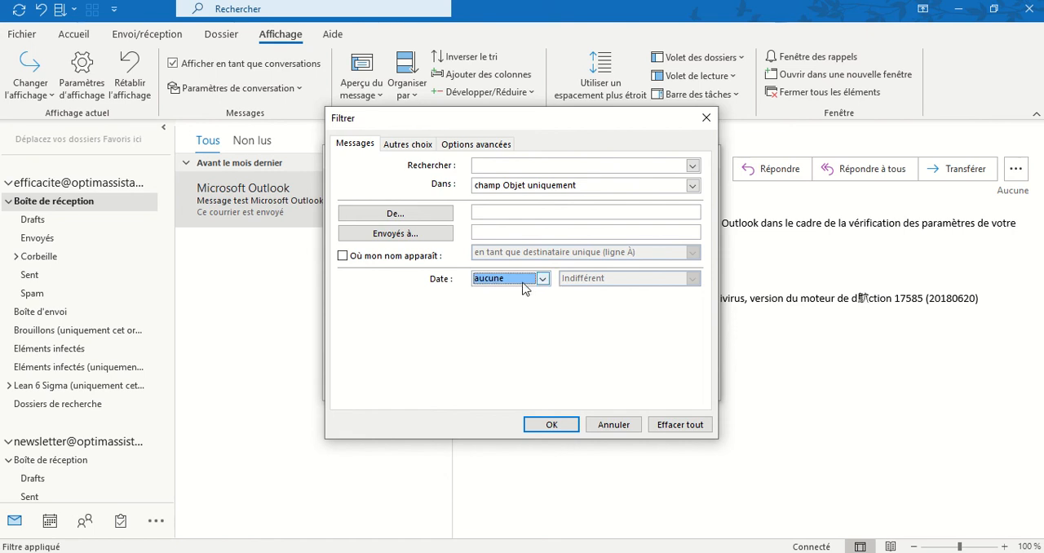
pyautogui.click(460, 146)
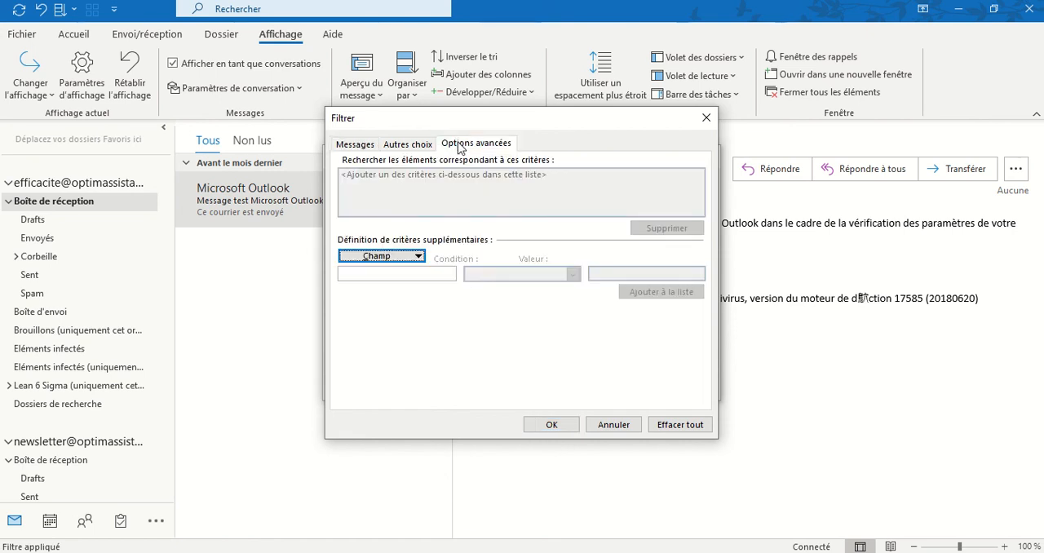
pyautogui.click(419, 258)
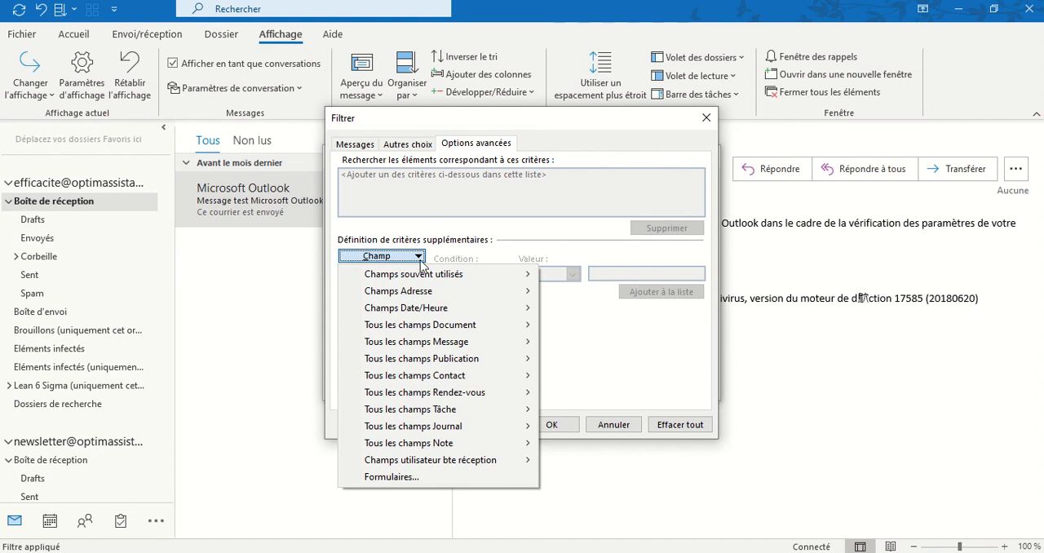
pyautogui.moveTo(399, 277)
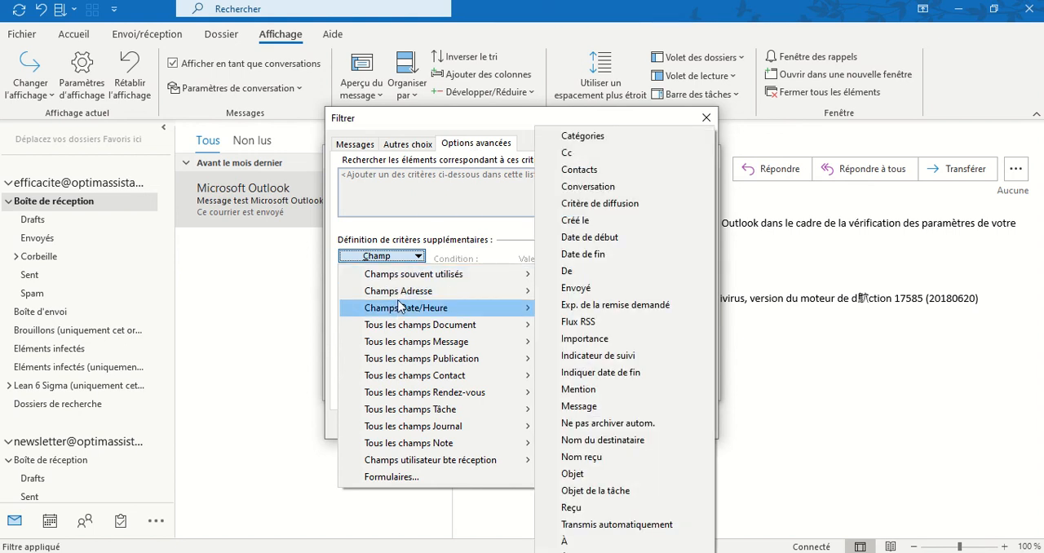
pyautogui.moveTo(397, 329)
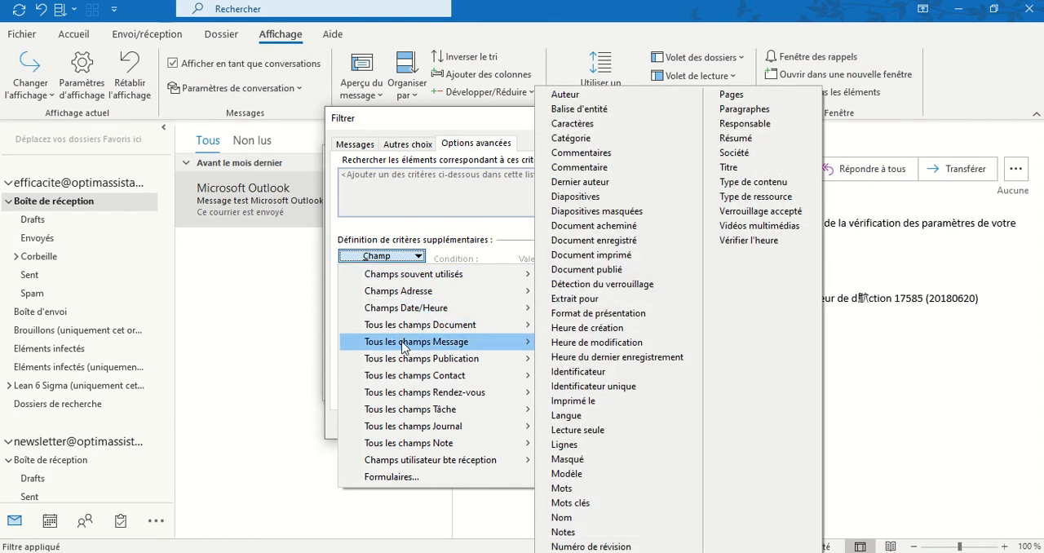
pyautogui.moveTo(403, 346)
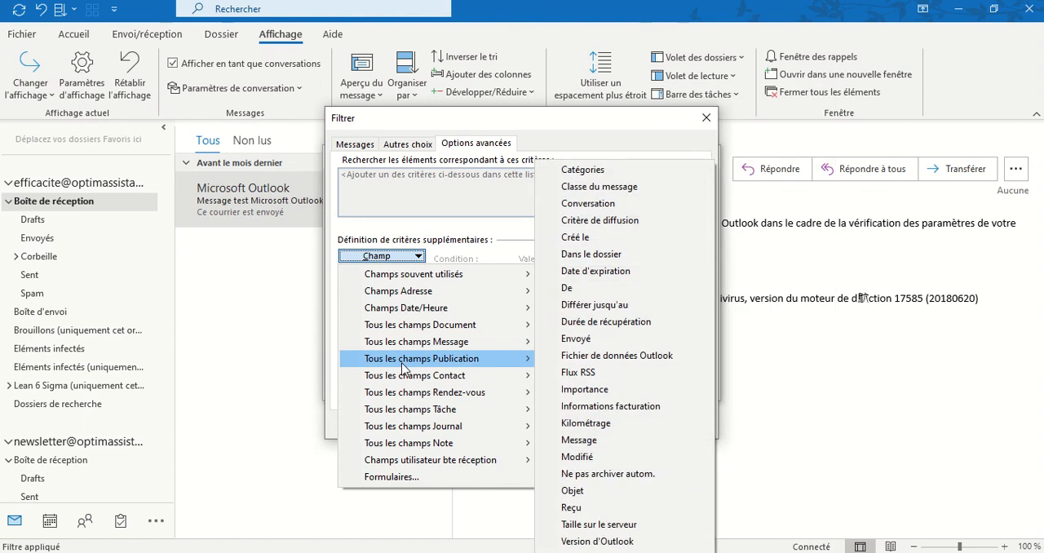
pyautogui.moveTo(408, 377)
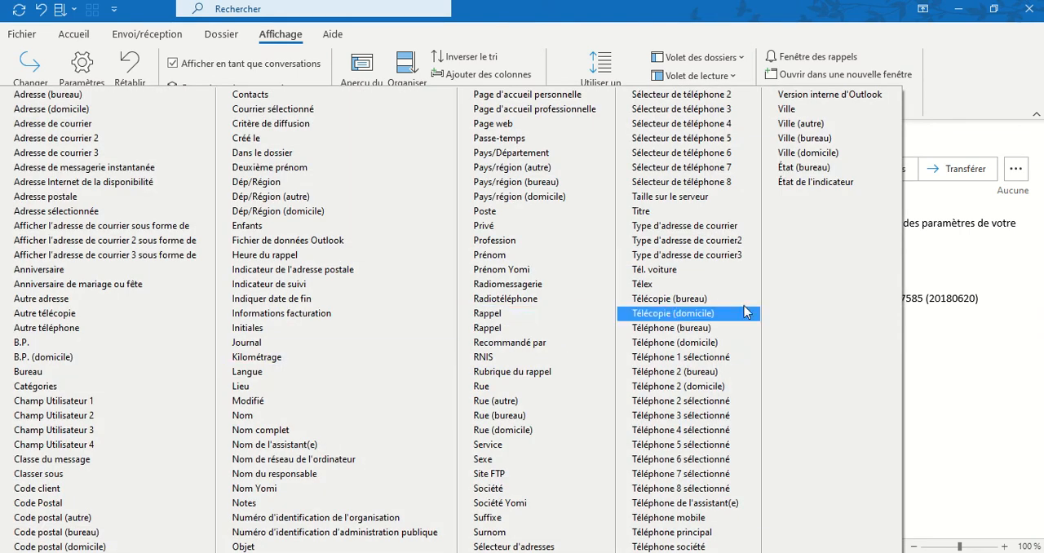
pyautogui.click(972, 361)
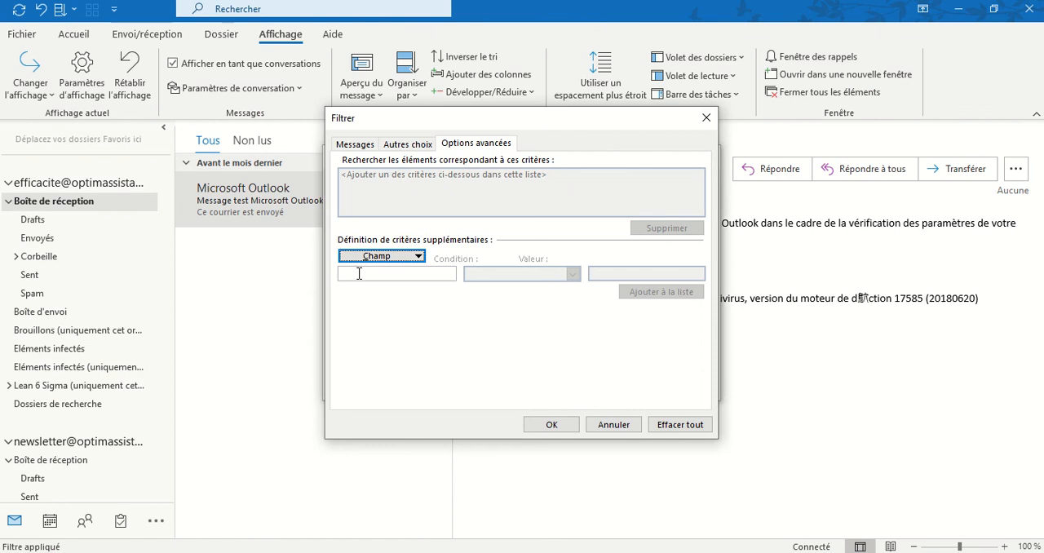
# Step: Add an advanced criterion to the Urgent rule's condition: field Objet, condition contient, value "urgent"
pyautogui.click(381, 257)
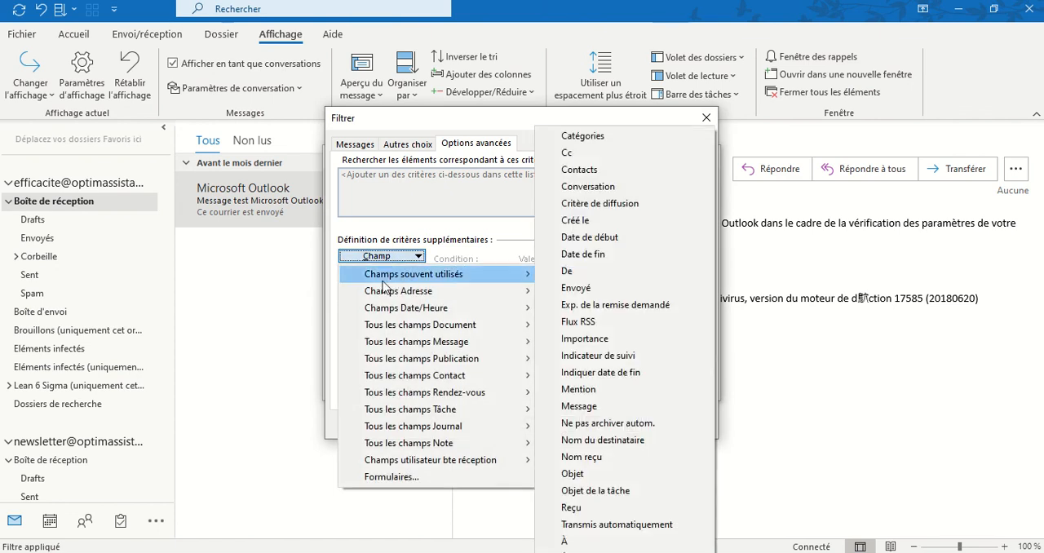
pyautogui.click(603, 474)
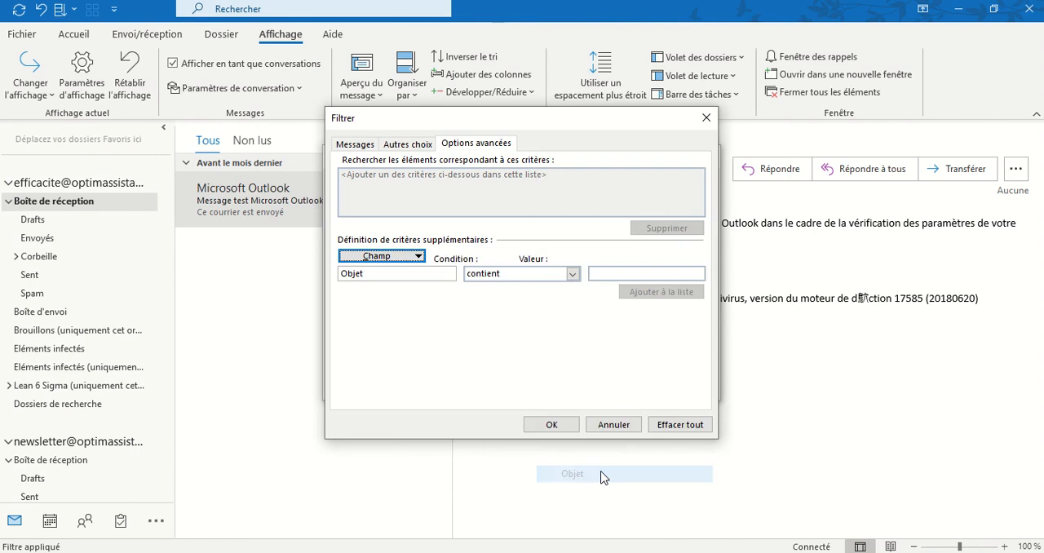
pyautogui.click(520, 275)
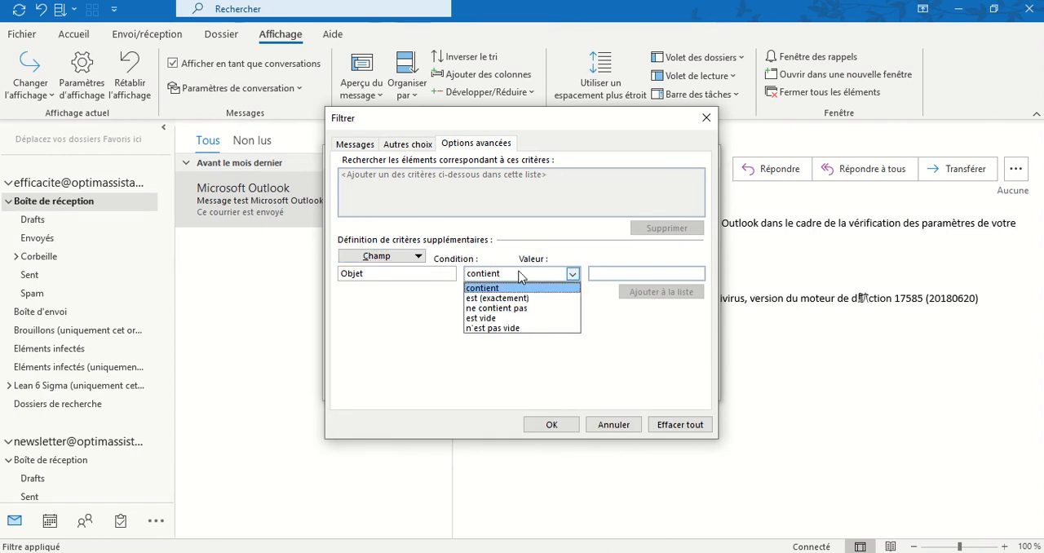
pyautogui.click(620, 274)
pyautogui.click(640, 274)
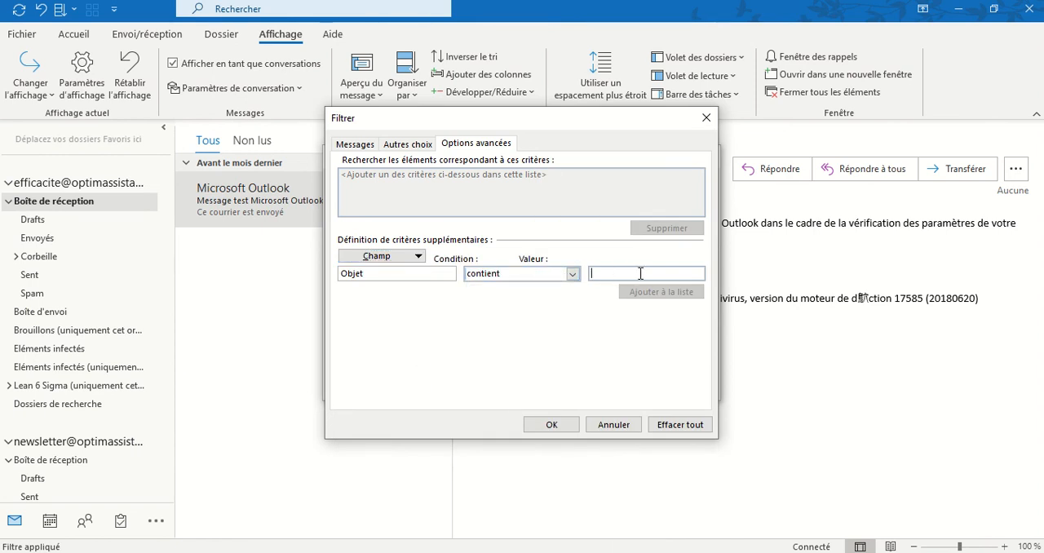
pyautogui.write('urgent')
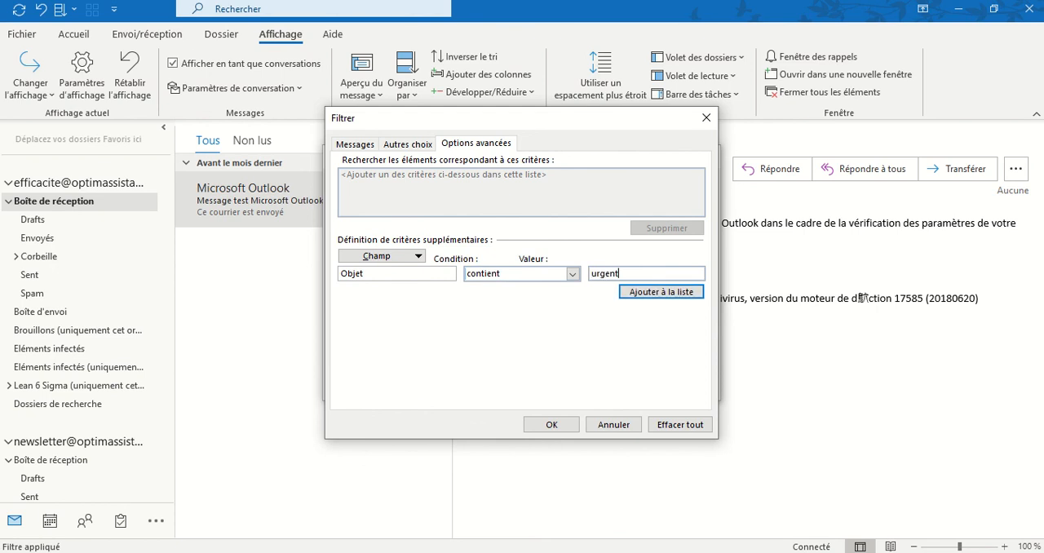
pyautogui.click(650, 293)
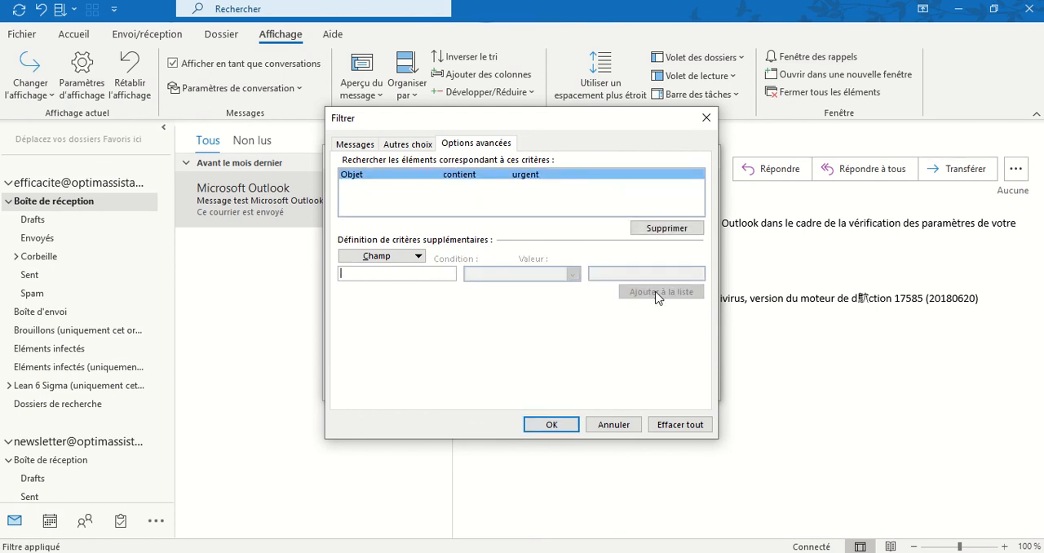
pyautogui.click(407, 261)
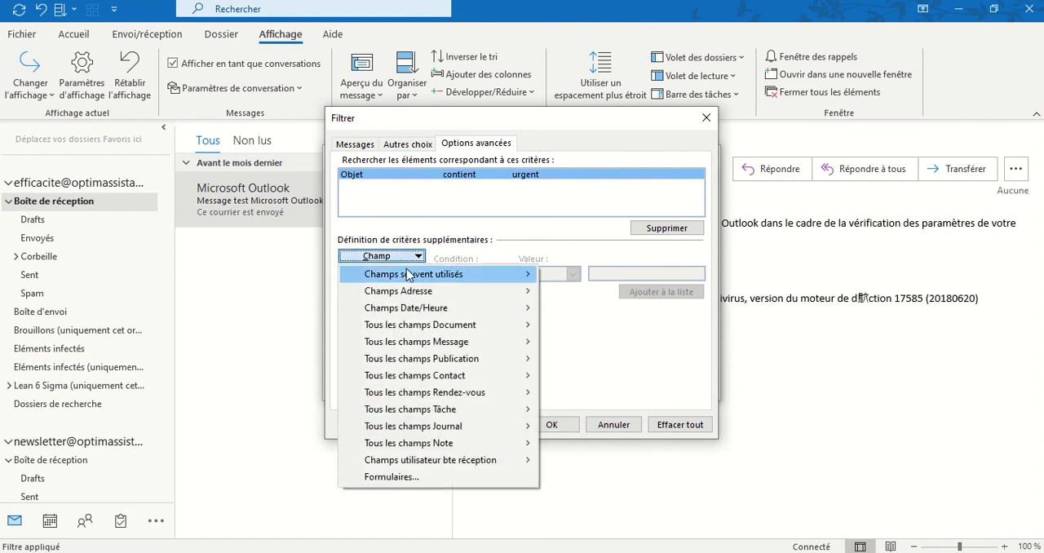
pyautogui.moveTo(402, 348)
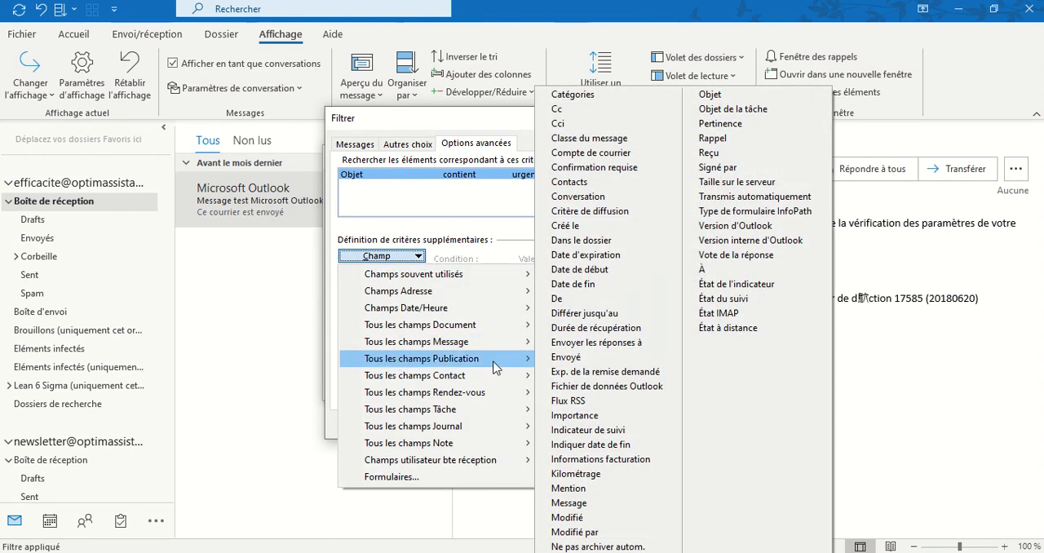
pyautogui.moveTo(496, 369)
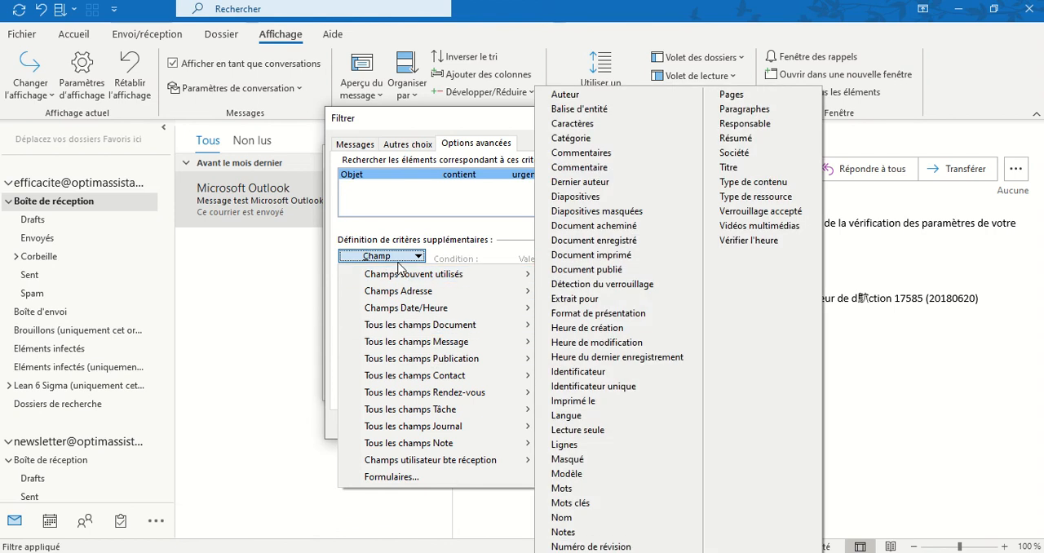
pyautogui.click(387, 218)
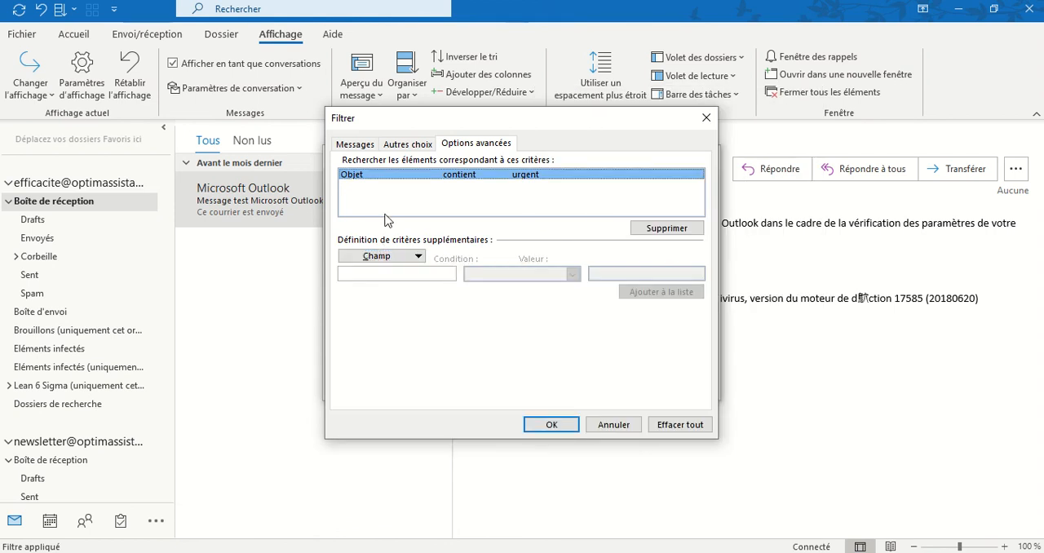
# Step: Save the Urgent rule's condition and apply the conditional formatting to the inbox's view settings
pyautogui.click(552, 425)
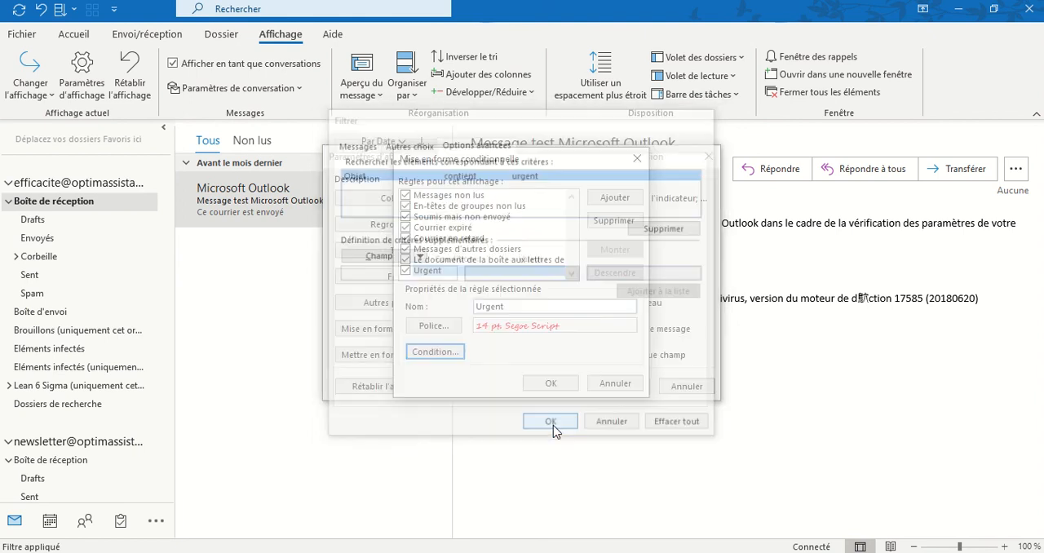
pyautogui.click(551, 384)
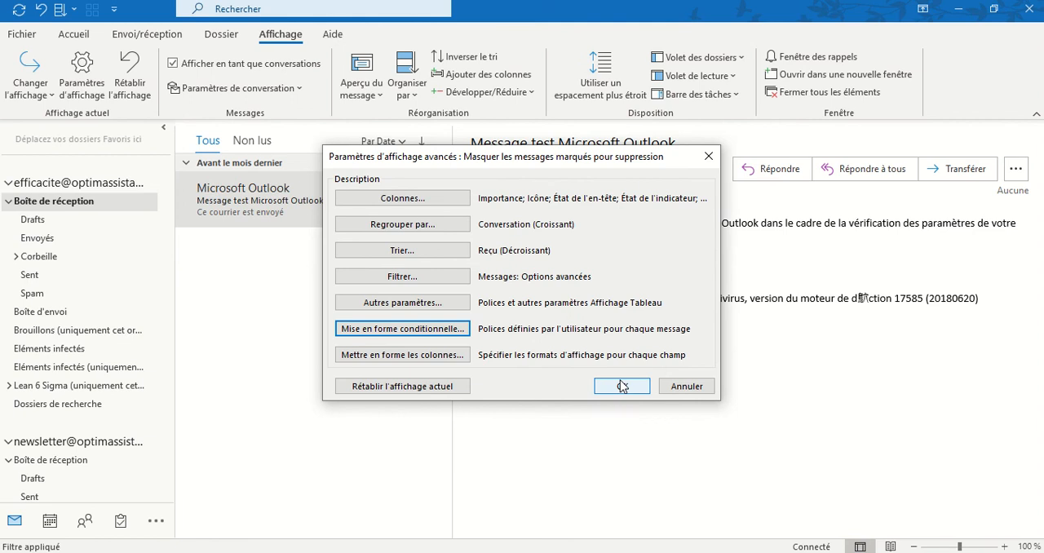
pyautogui.click(620, 381)
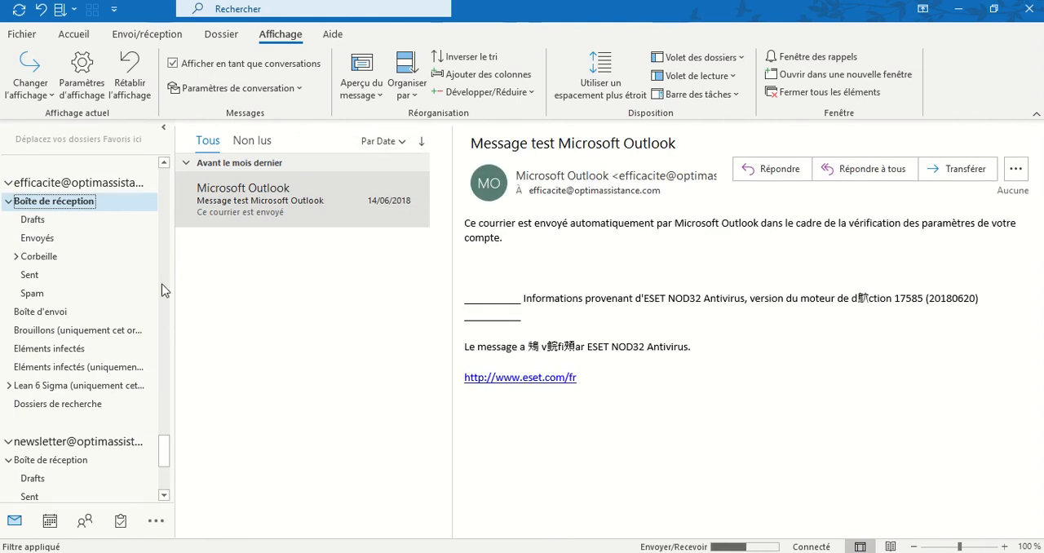
# Step: Create a new e-mail from the newsletter account's inbox and address it to the account that has the Urgent rule
pyautogui.click(72, 462)
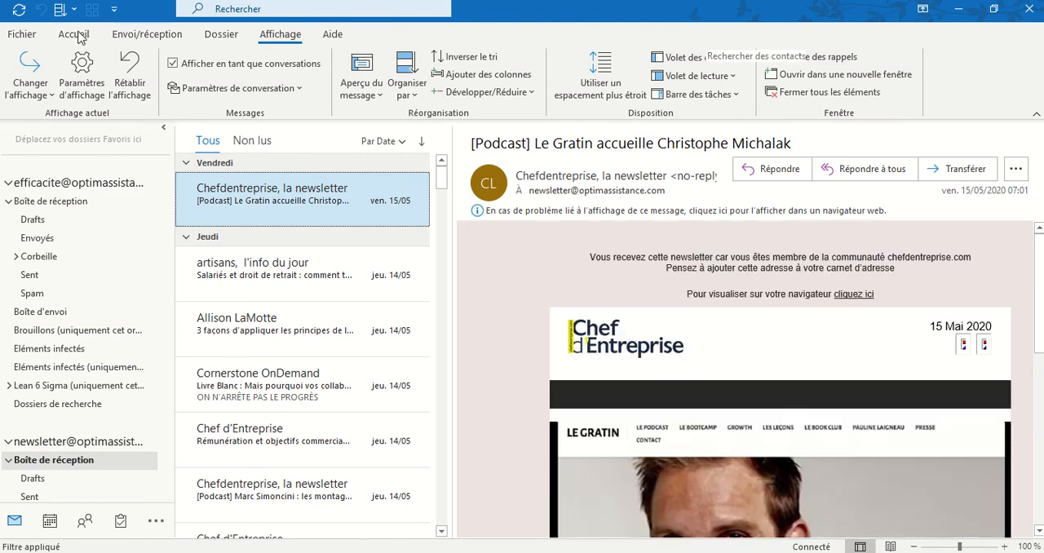
pyautogui.click(73, 34)
pyautogui.click(22, 72)
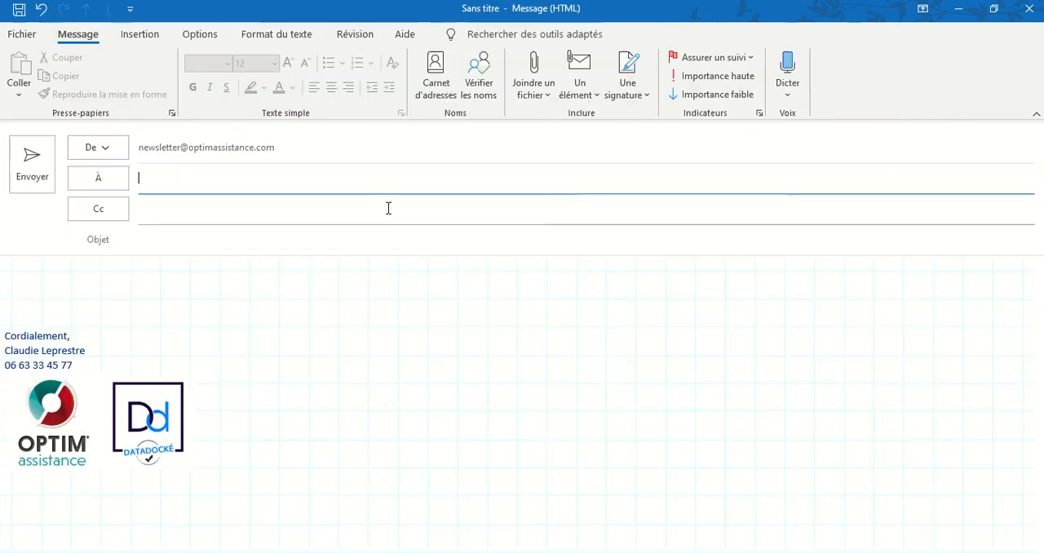
pyautogui.write('eff')
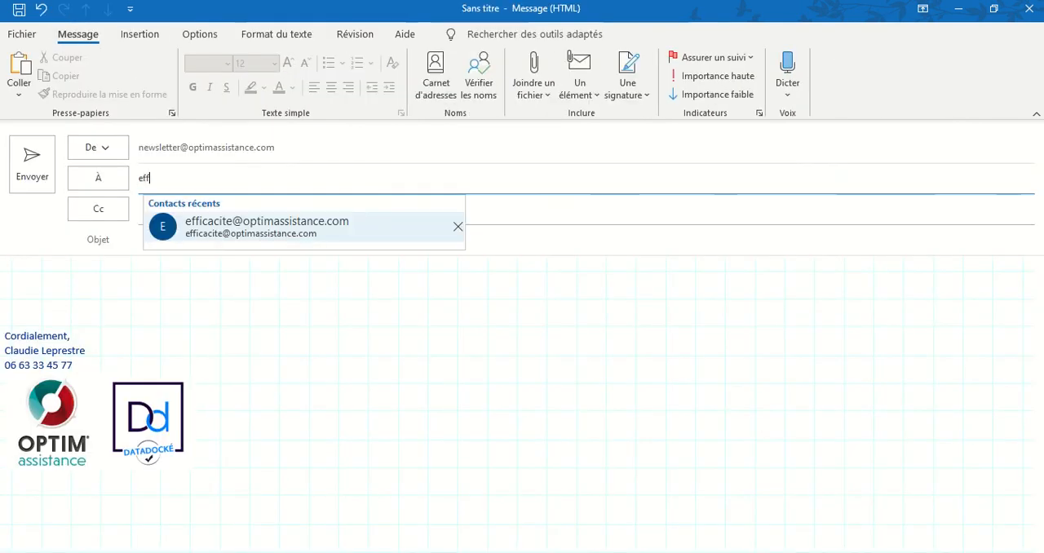
pyautogui.click(340, 221)
# Step: Give the e-mail the subject "urgent" and the body text "Vite !", and send it
pyautogui.click(274, 242)
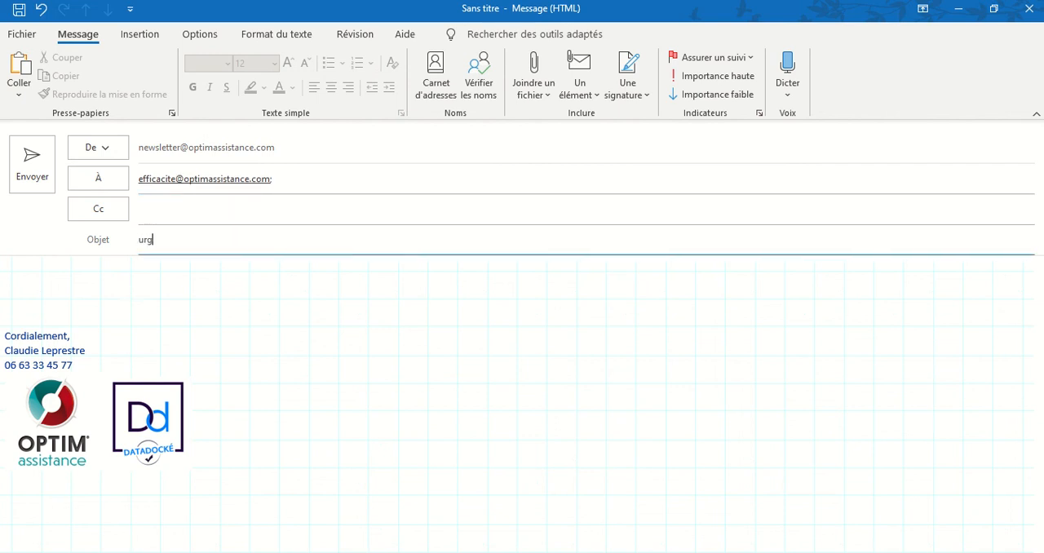
pyautogui.click(284, 286)
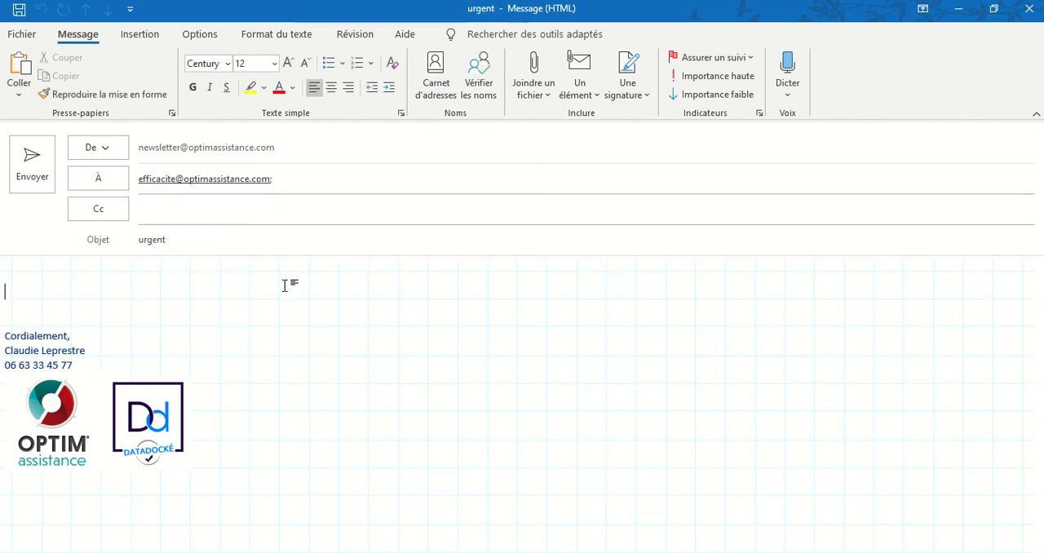
pyautogui.write('Vite !')
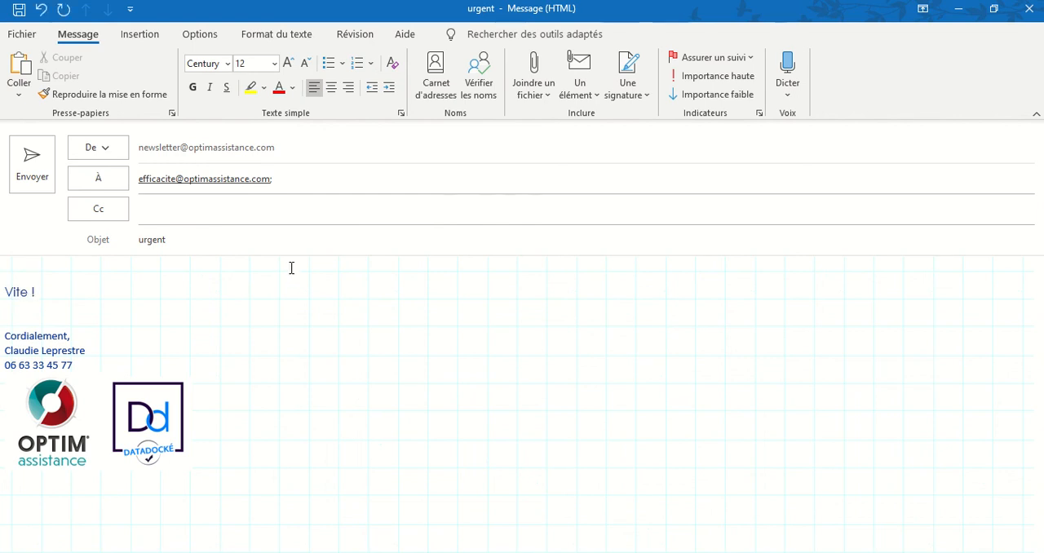
pyautogui.click(23, 166)
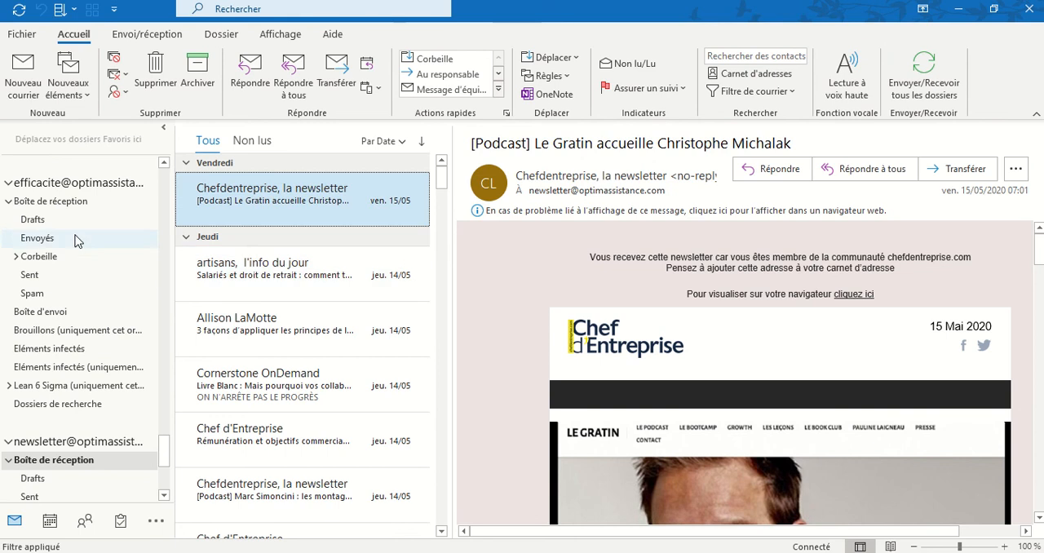
# Step: Open the received "urgent" message in the receiving account's inbox (Boîte de réception) to check its conditional formatting
pyautogui.click(67, 200)
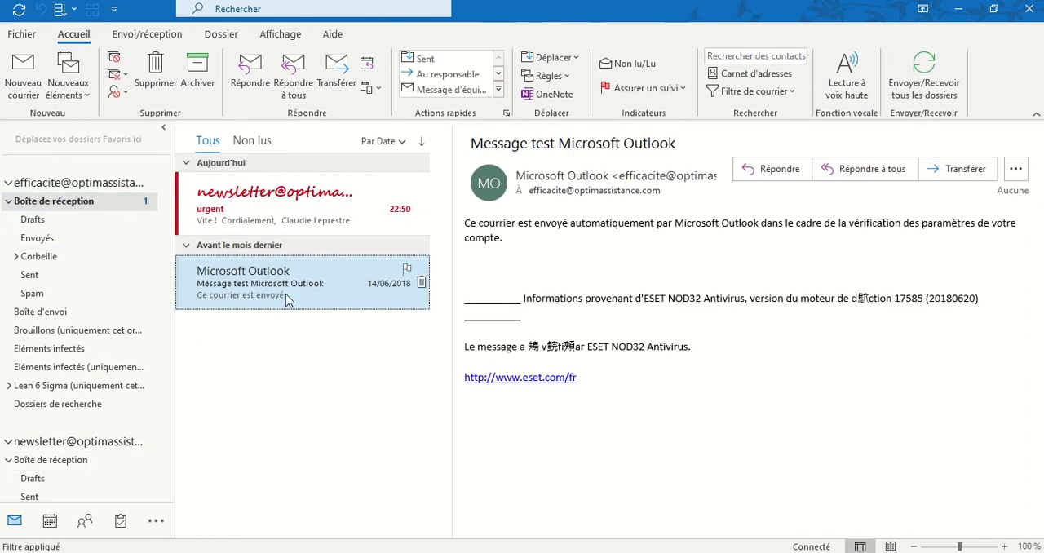
pyautogui.click(296, 213)
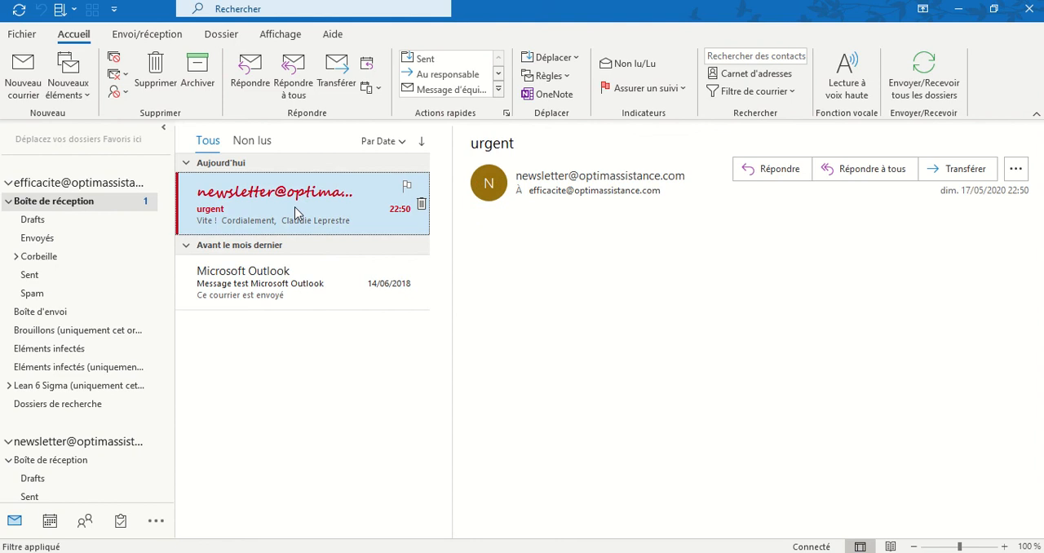